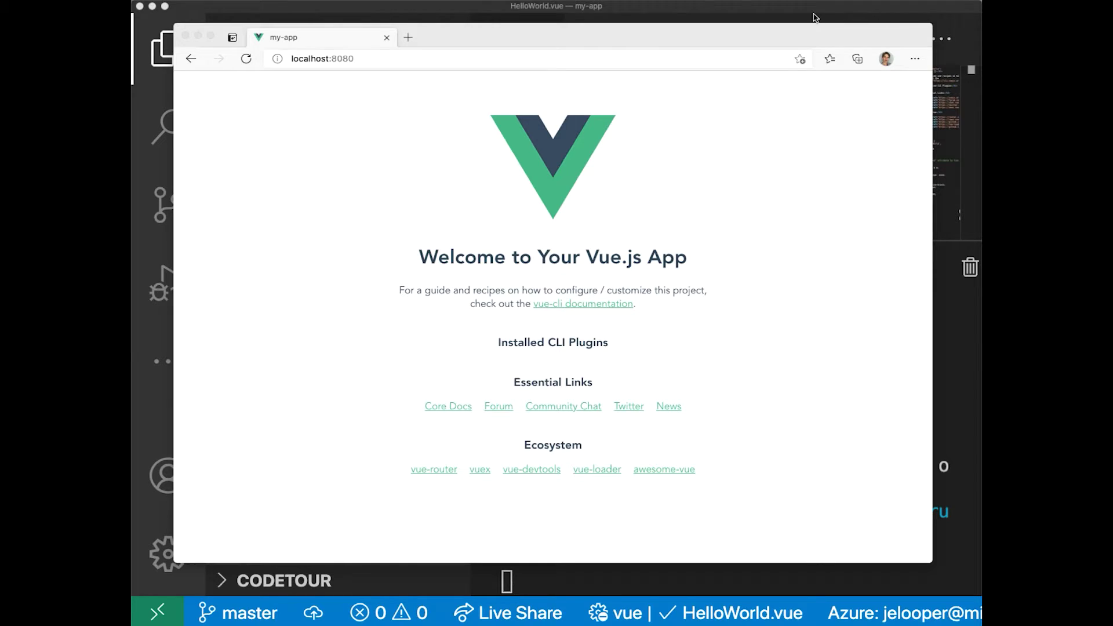
Bring VS Code in front of Edge and shrink the terminal to show more HelloWorld.vue code
left_click(813, 14)
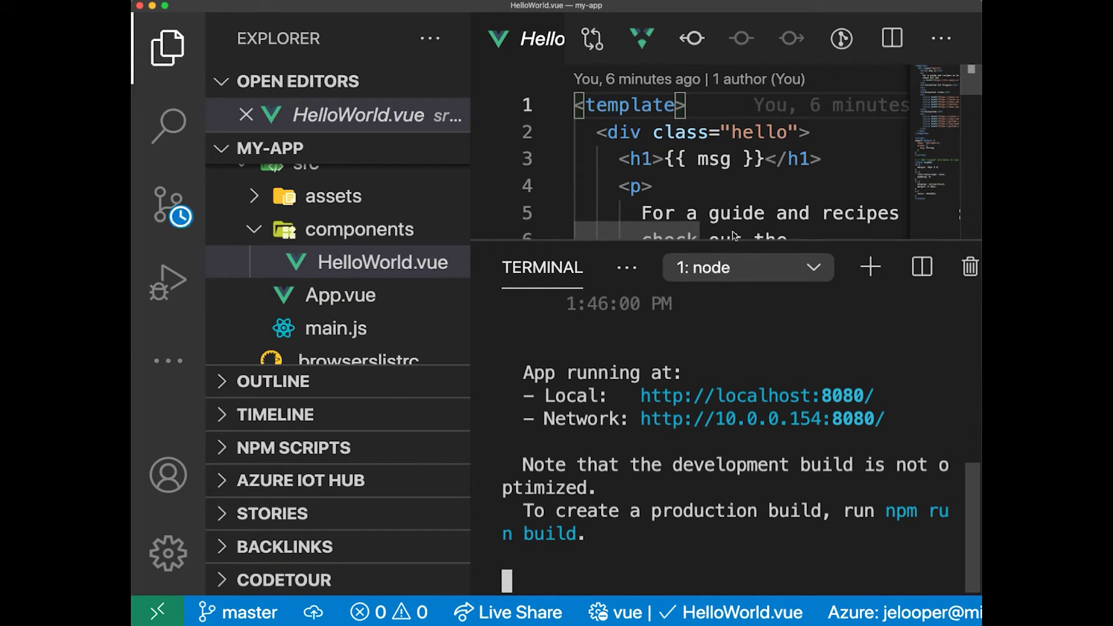
mouse_move(735, 240)
left_mouse_down()
mouse_move(744, 372)
mouse_move(764, 451)
left_mouse_up()
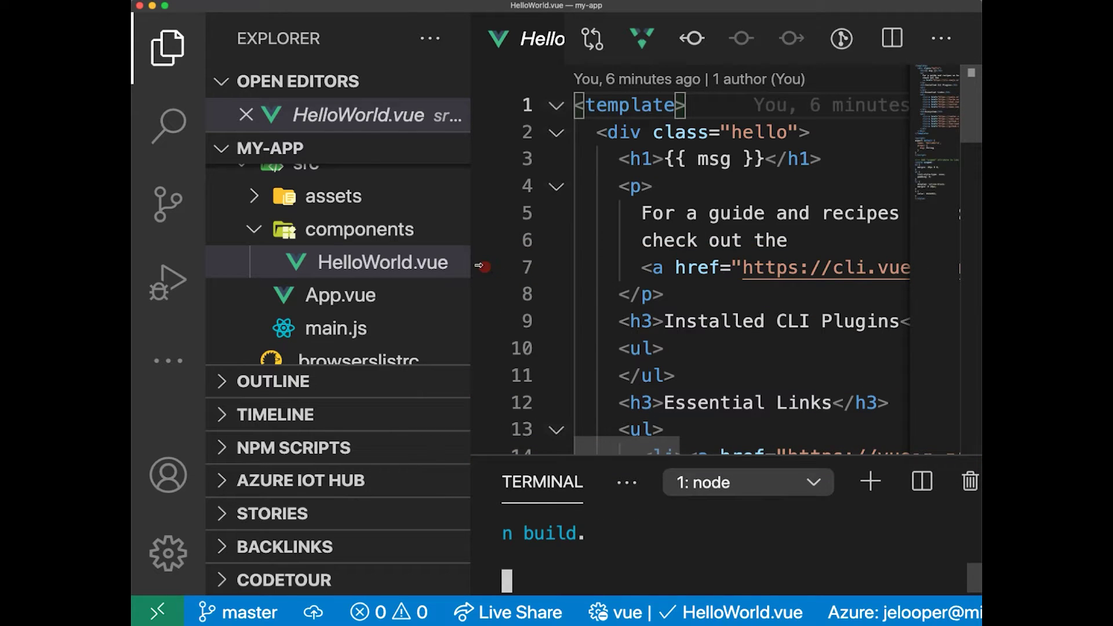
Create Host.vue in the components folder with the '<vue> with default.vue' snippet skeleton
left_click(347, 235)
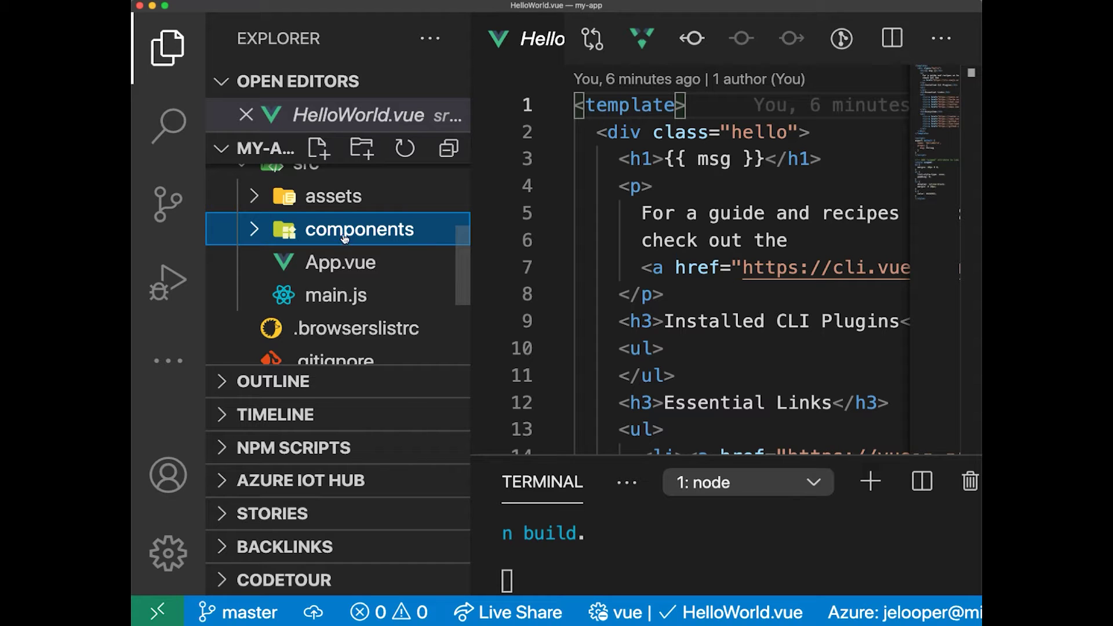
left_click(323, 154)
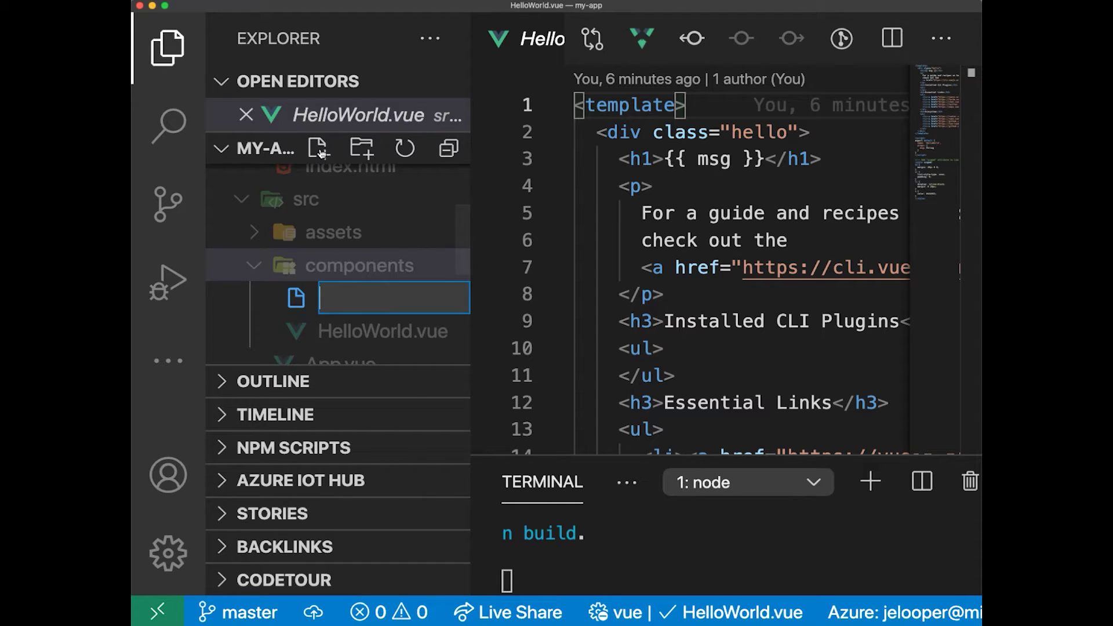
type("Host.vue")
key("Return")
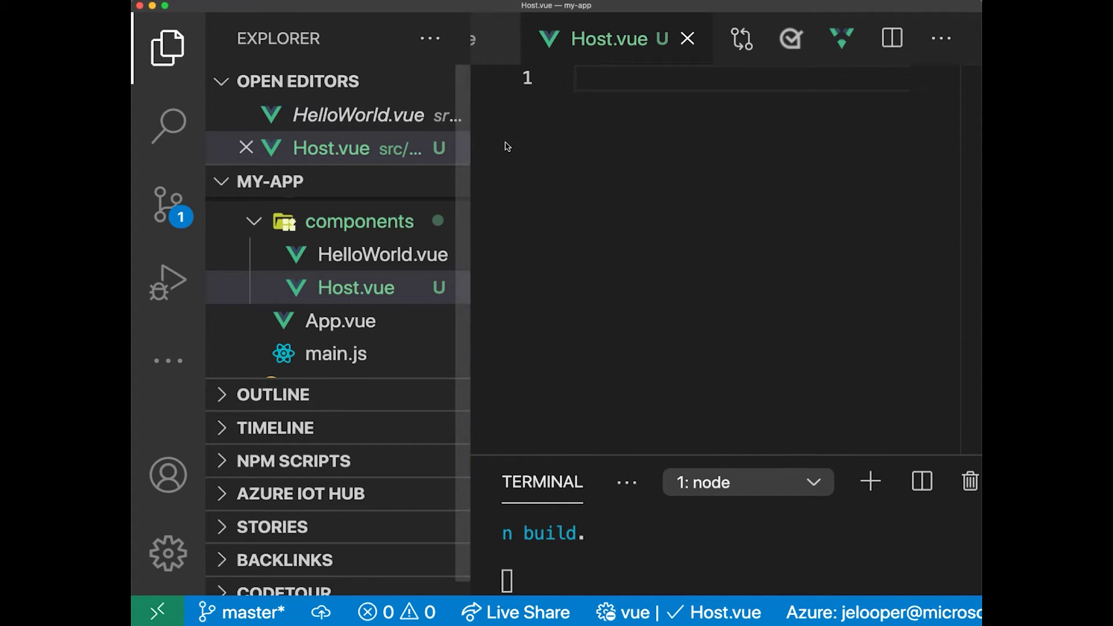
type("vue")
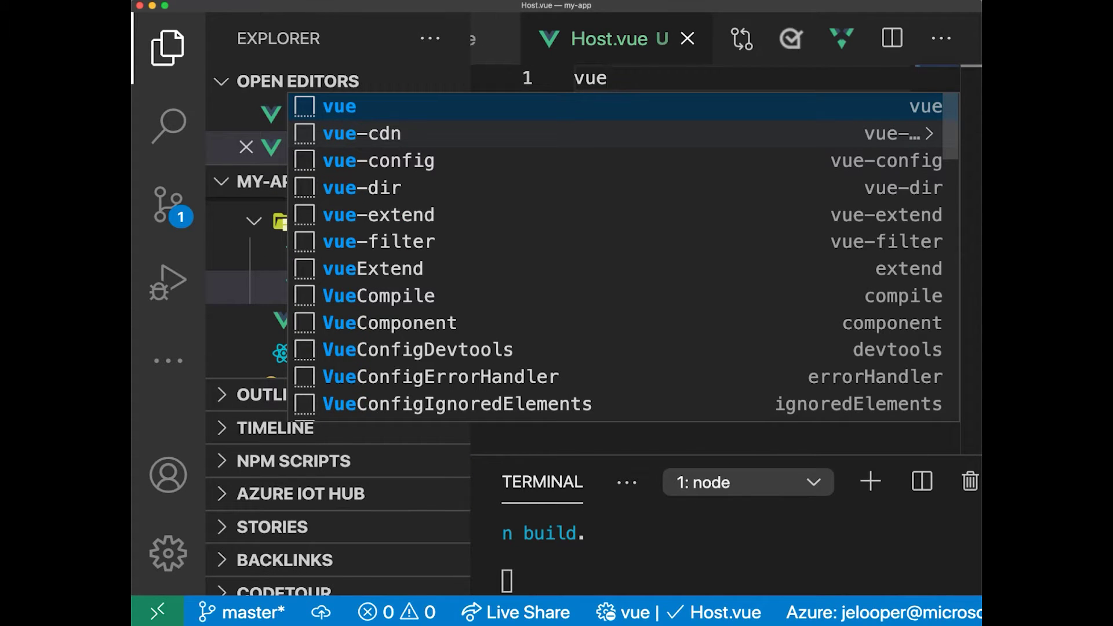
scroll(558, 310, "down", 5)
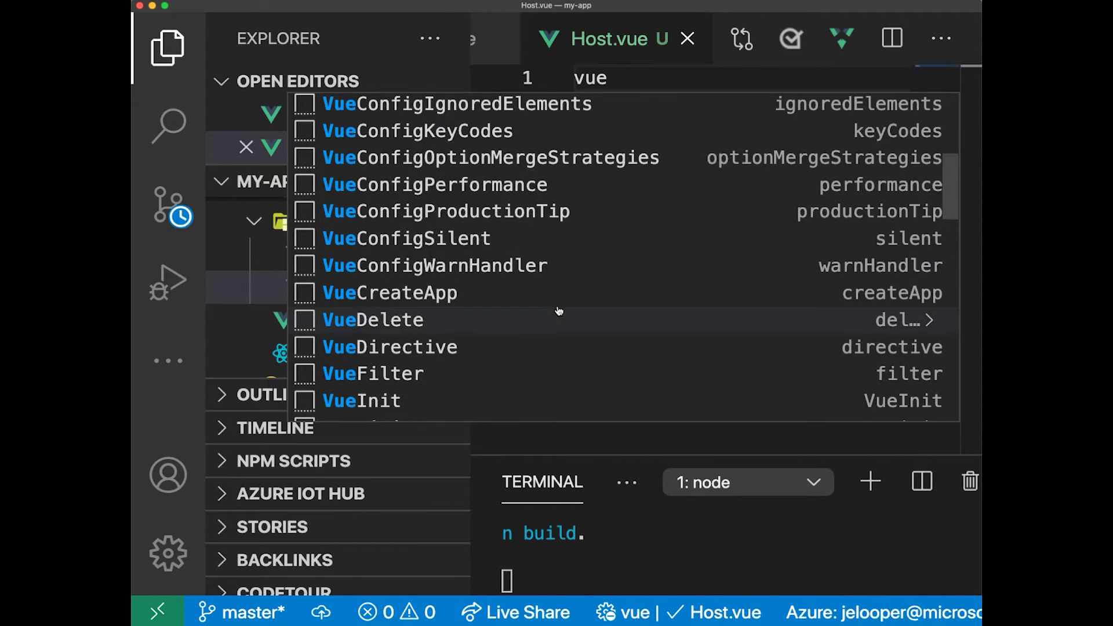
scroll(558, 311, "down", 3)
scroll(558, 310, "down", 2)
scroll(558, 311, "down", 1)
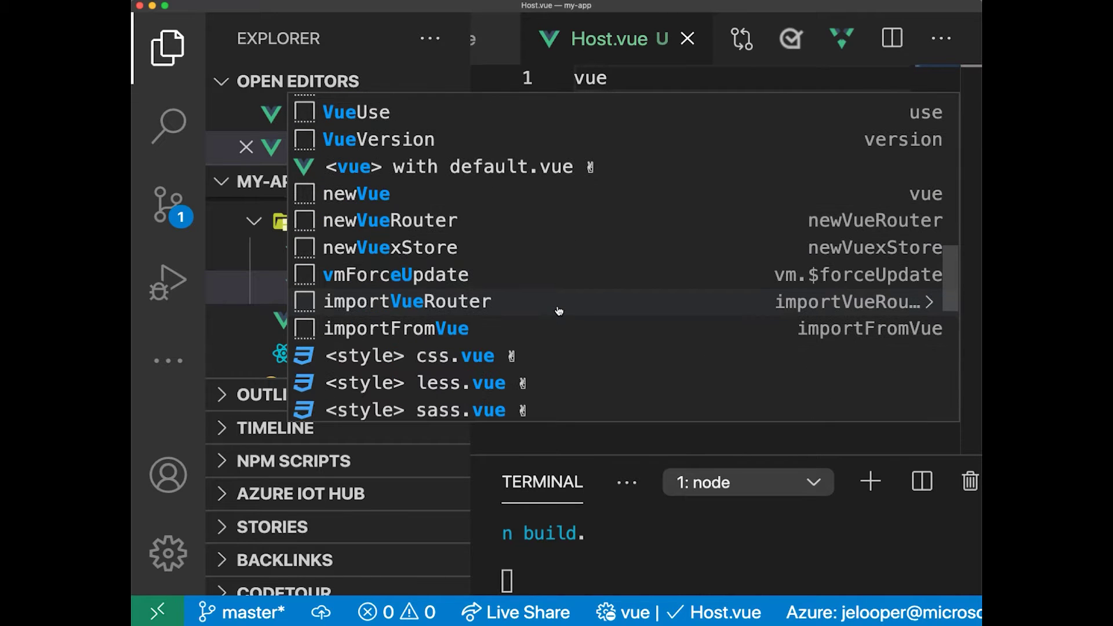
left_click(456, 167)
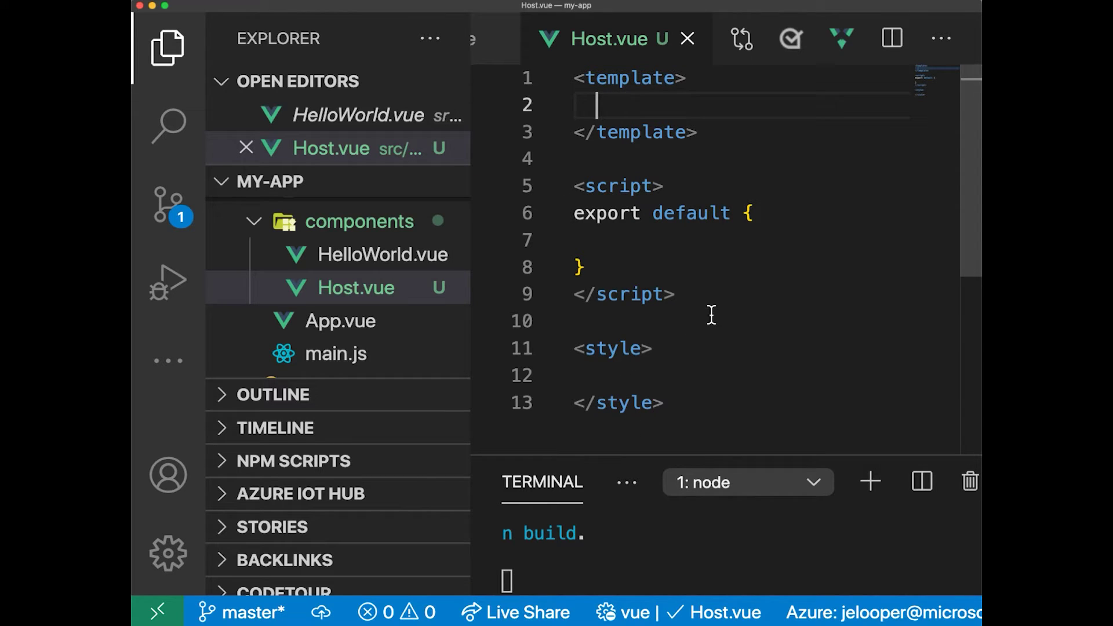
key("Tab")
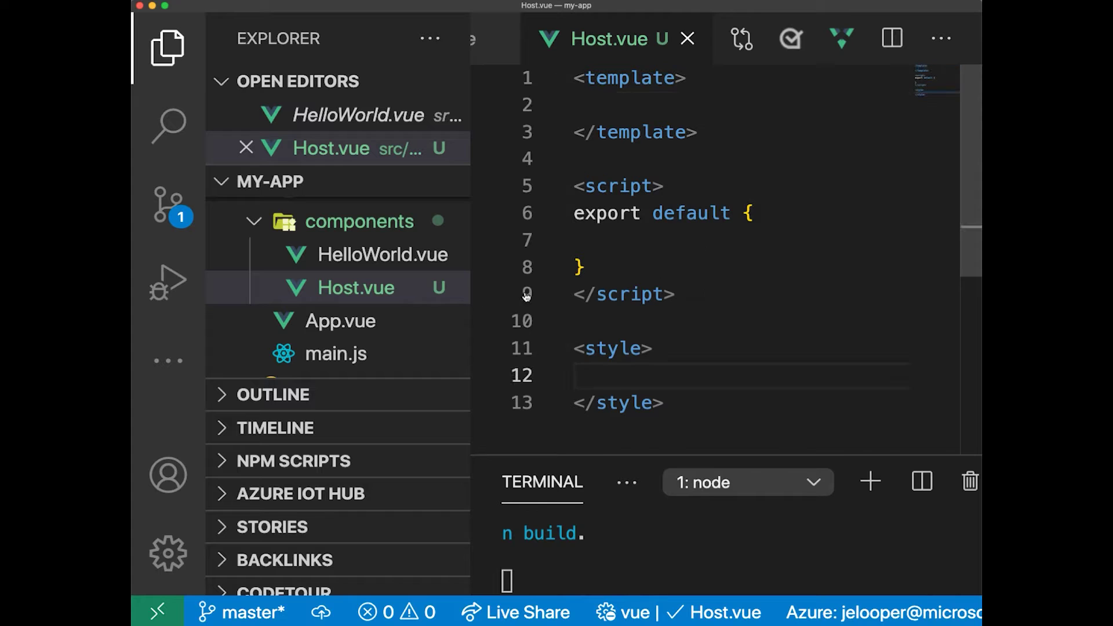
Paste name 'Host', a data() returning cruise and bookings, and TODO comments into export default
left_click(600, 237)
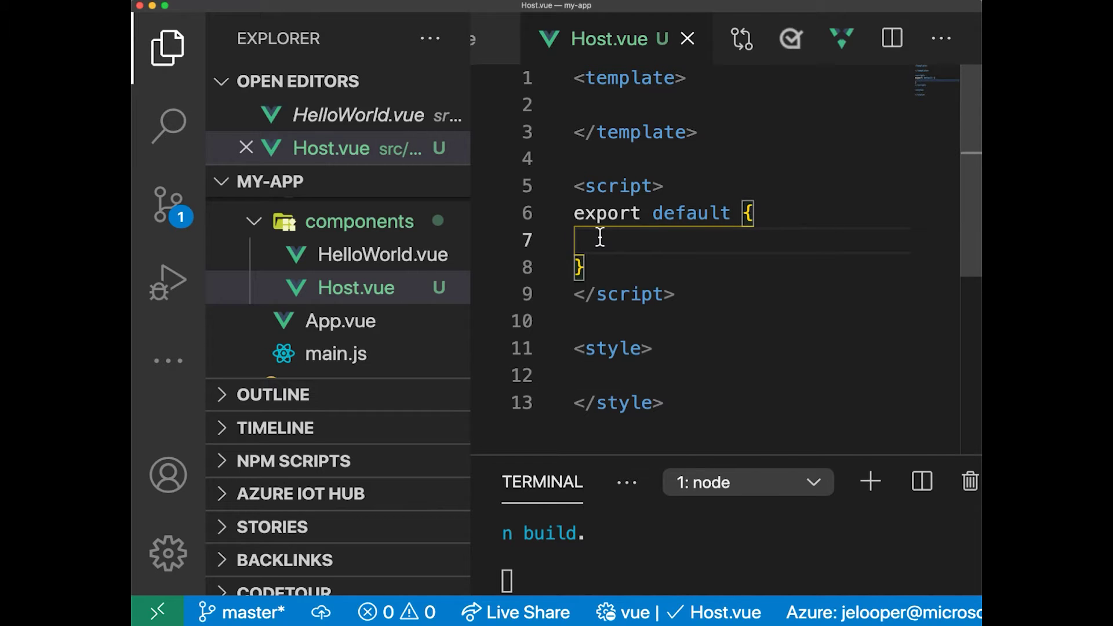
key("ctrl+v")
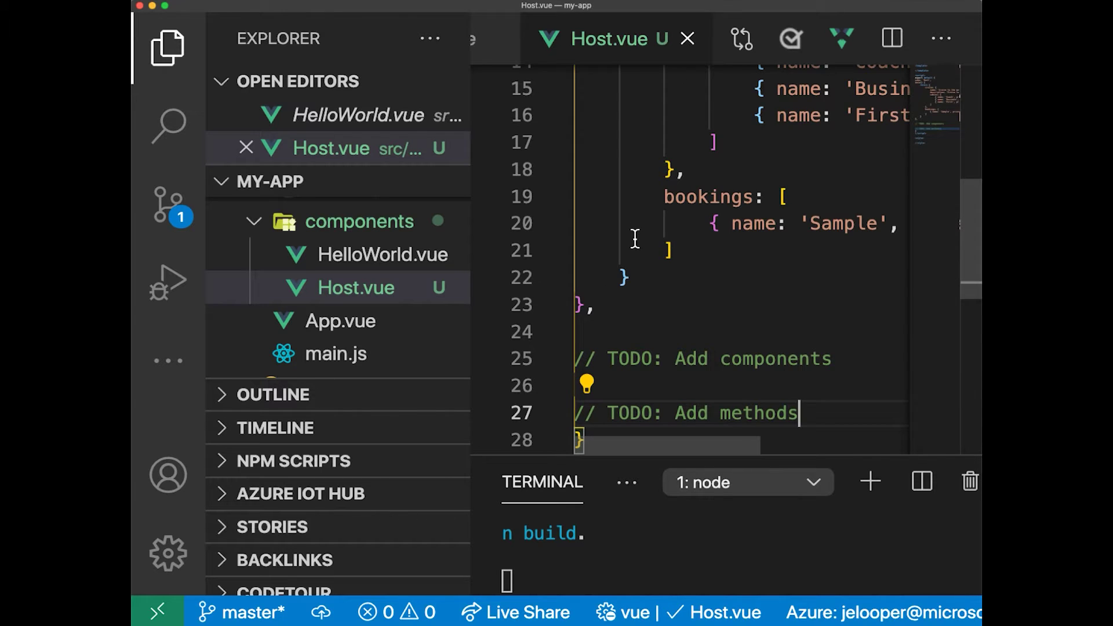
scroll(635, 239, "up", 5)
scroll(635, 239, "up", 2)
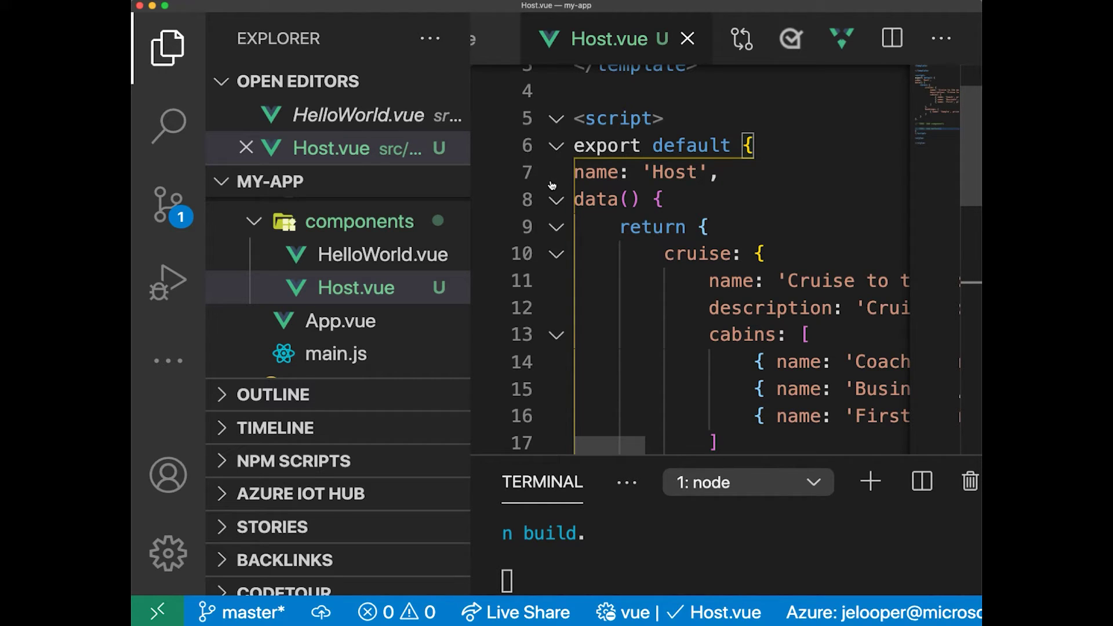
double_click(579, 200)
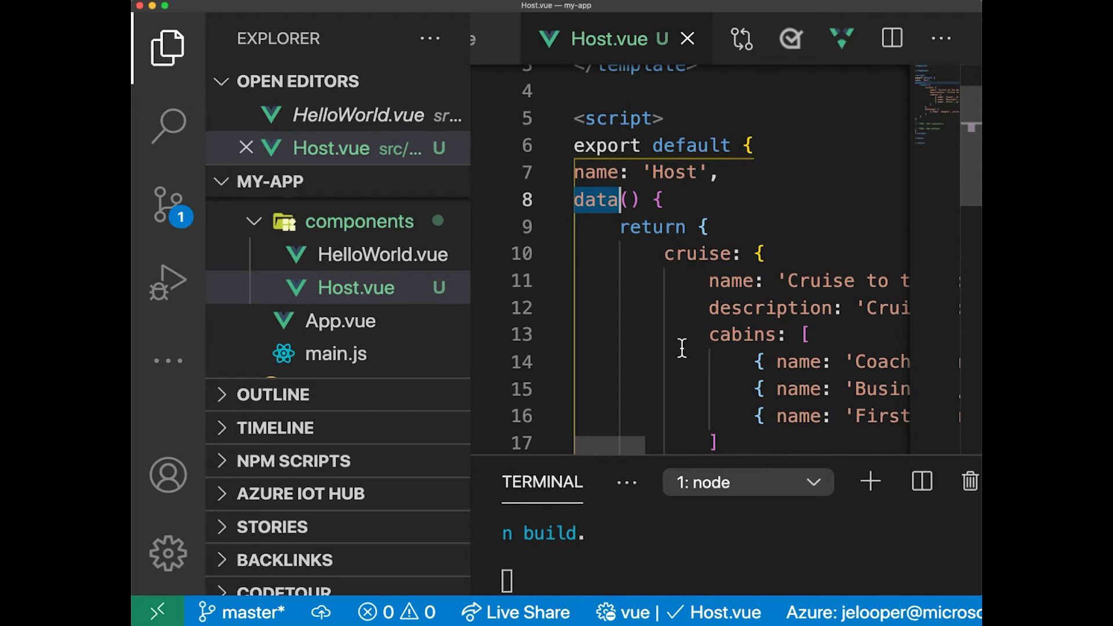
scroll(681, 348, "down", 2)
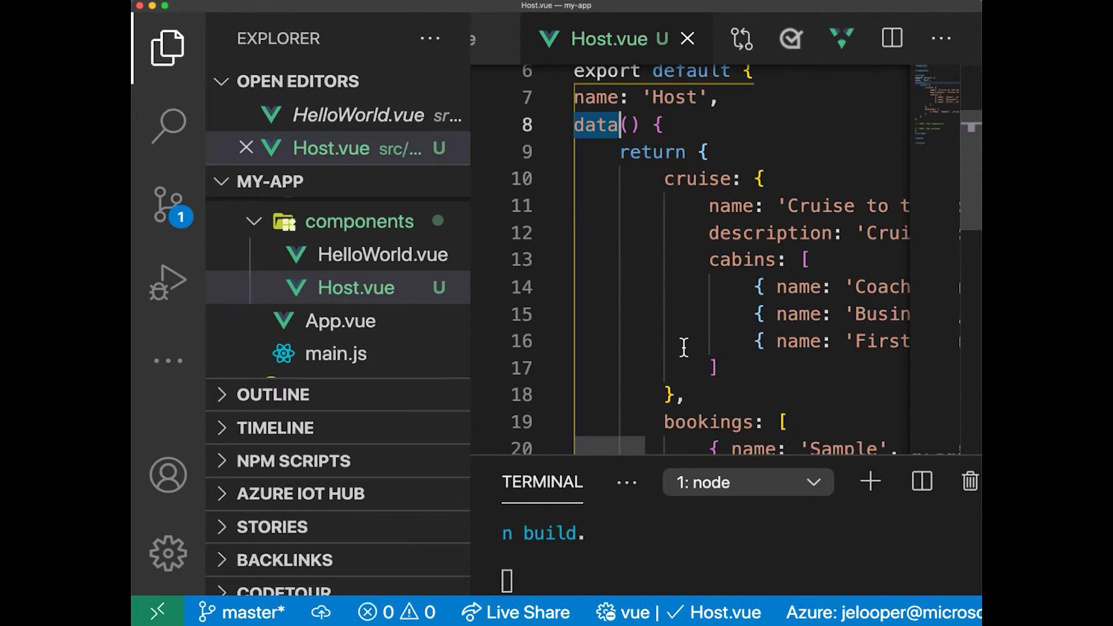
scroll(684, 348, "down", 2)
mouse_move(708, 422)
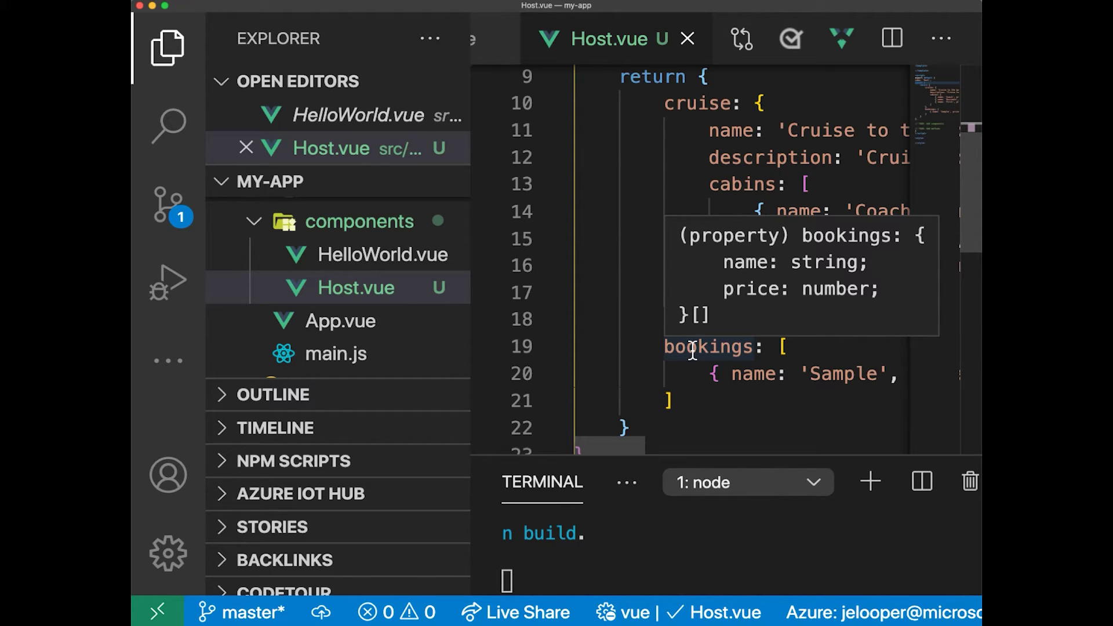
scroll(693, 351, "down", 2)
scroll(690, 350, "down", 2)
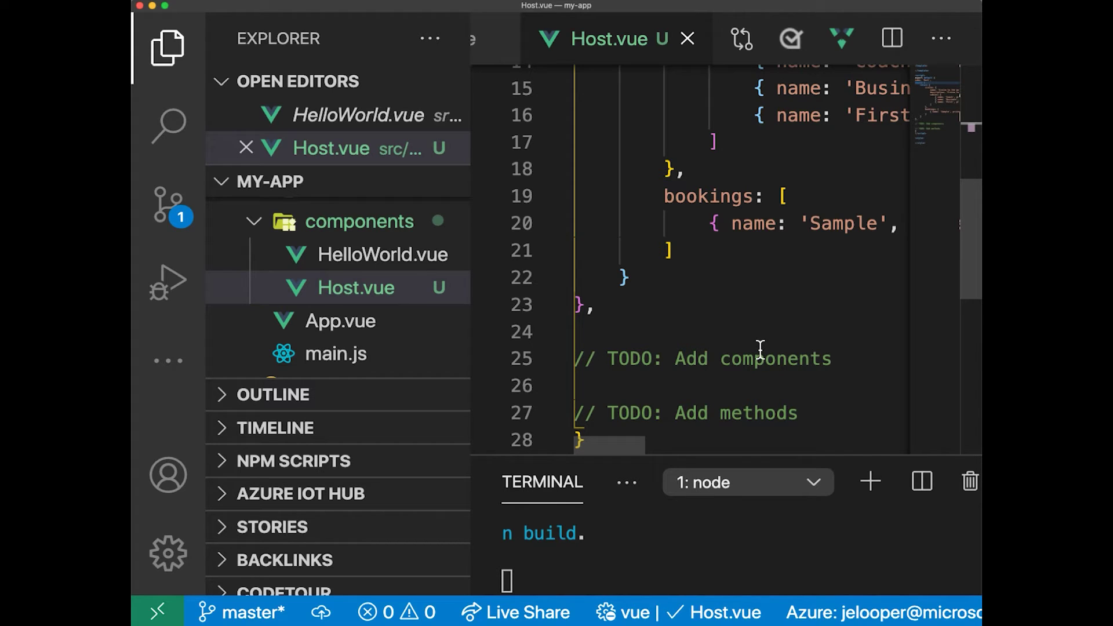
scroll(758, 346, "up", 4)
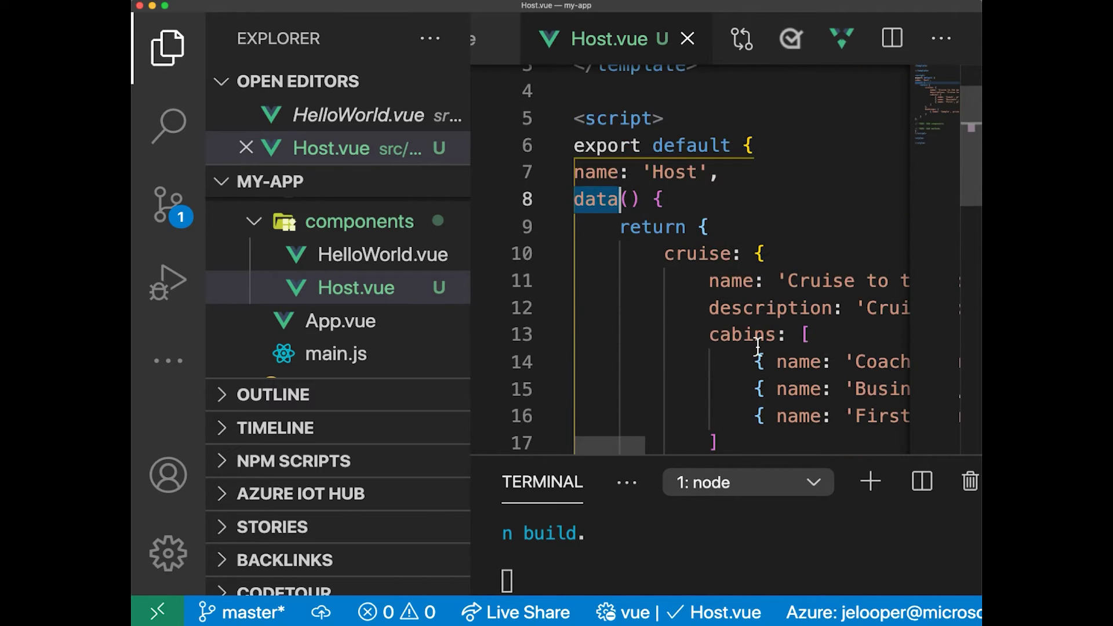
scroll(758, 347, "up", 1)
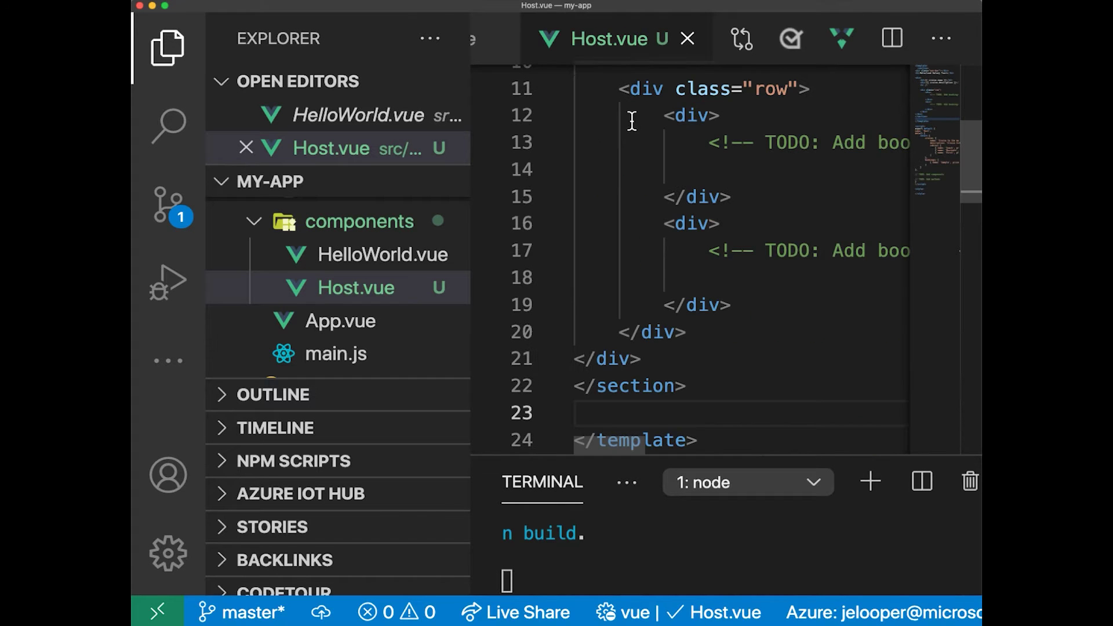
scroll(677, 265, "up", 2)
scroll(677, 267, "up", 1)
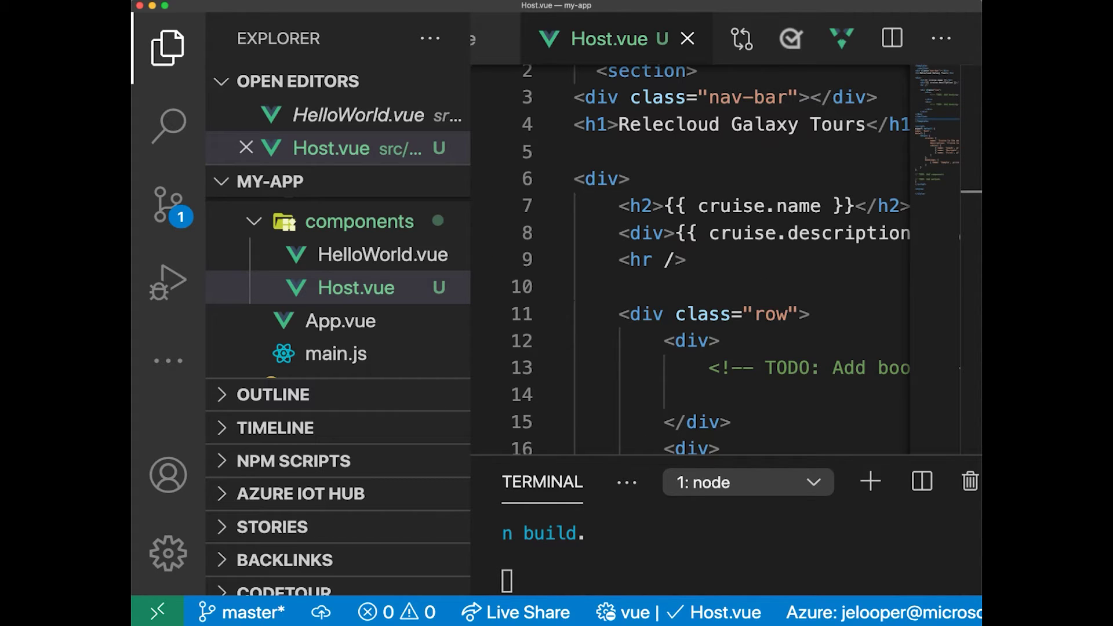
scroll(777, 386, "down", 2)
scroll(777, 386, "down", 4)
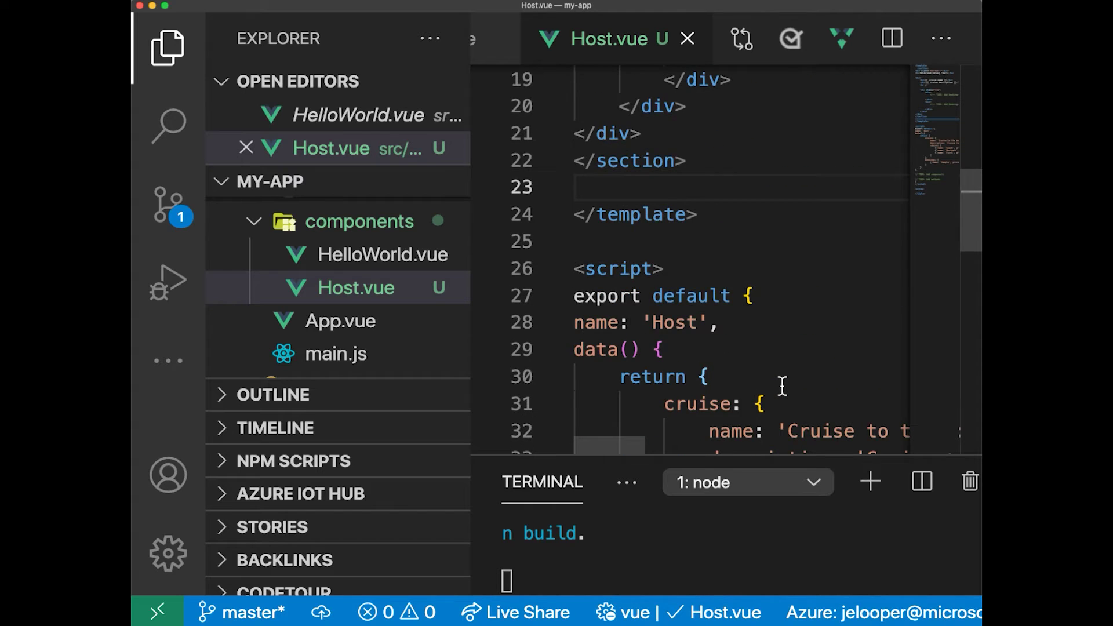
scroll(782, 386, "up", 1)
scroll(782, 387, "down", 2)
scroll(781, 387, "down", 2)
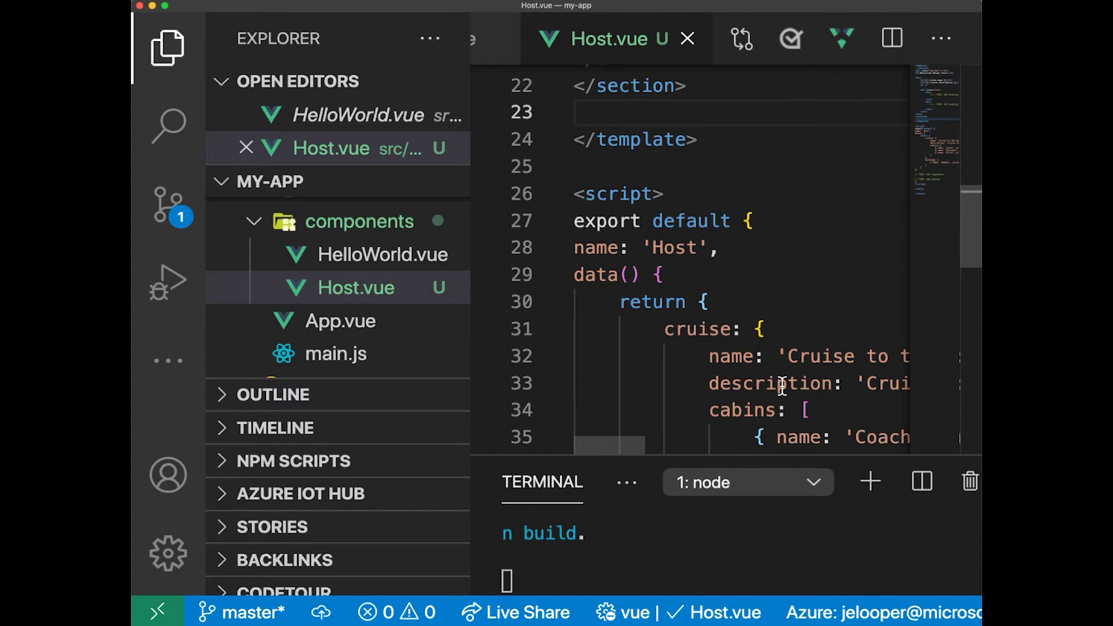
scroll(782, 386, "down", 3)
scroll(782, 386, "down", 3)
scroll(782, 386, "down", 2)
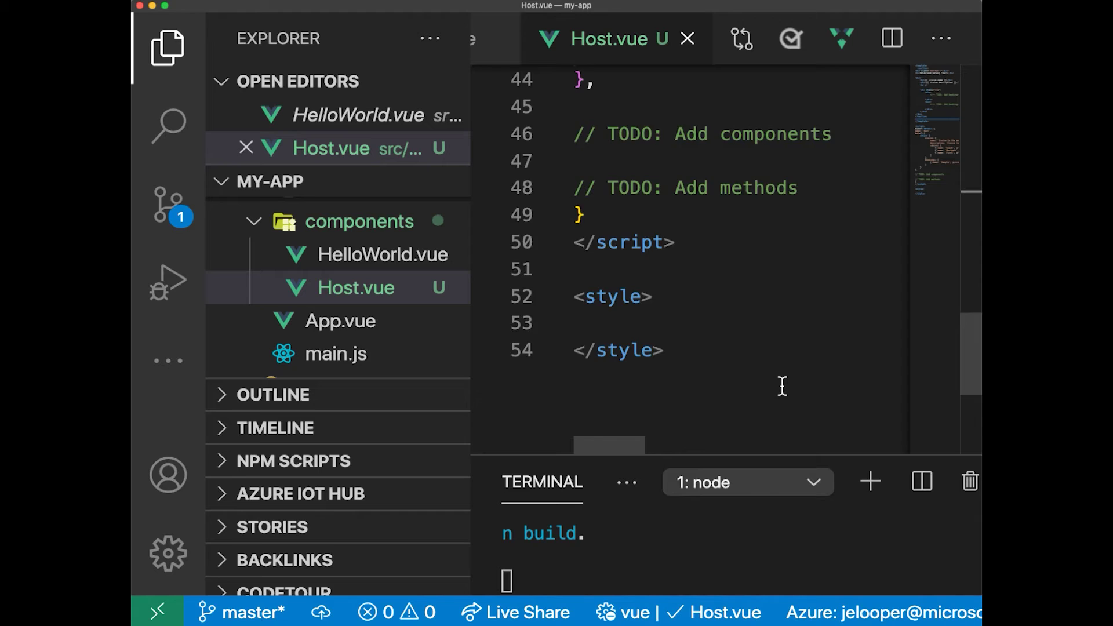
scroll(782, 386, "down", 2)
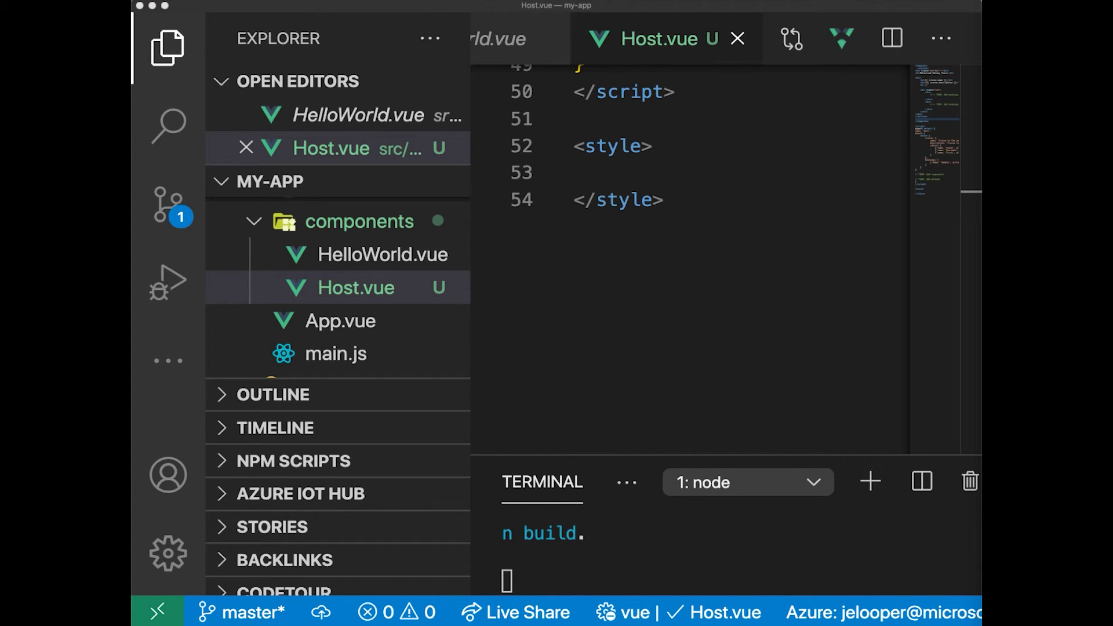
scroll(626, 187, "up", 4)
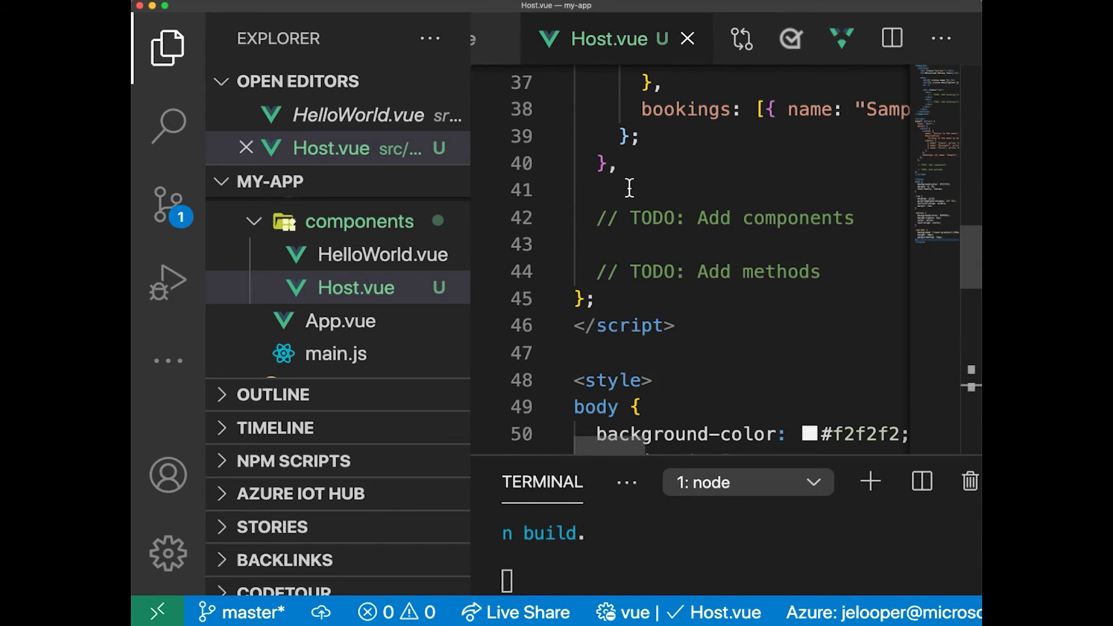
scroll(626, 186, "up", 4)
scroll(626, 186, "up", 2)
scroll(629, 187, "up", 5)
scroll(629, 187, "down", 1)
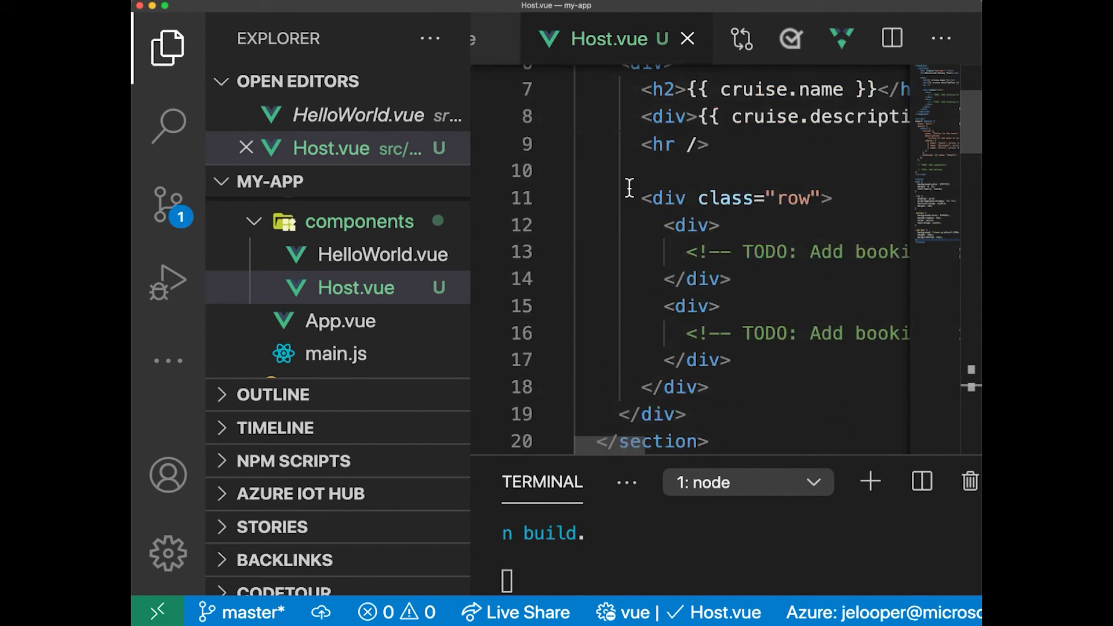
scroll(629, 188, "down", 10)
scroll(629, 188, "down", 2)
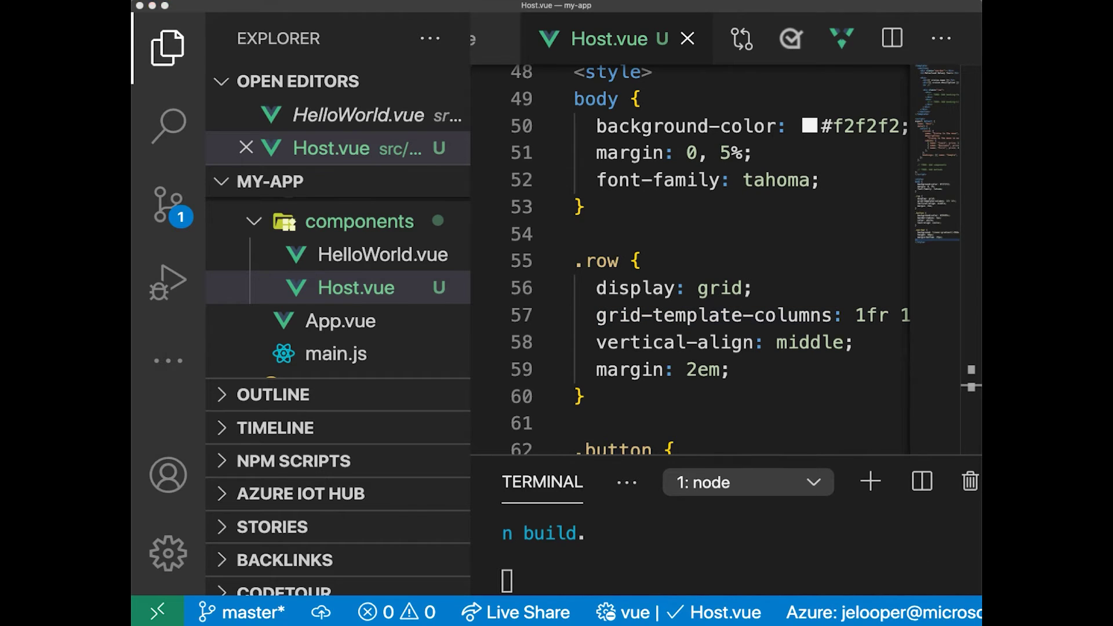
Check the running app at localhost:8080 in Edge, then return to VS Code
key("super+Tab")
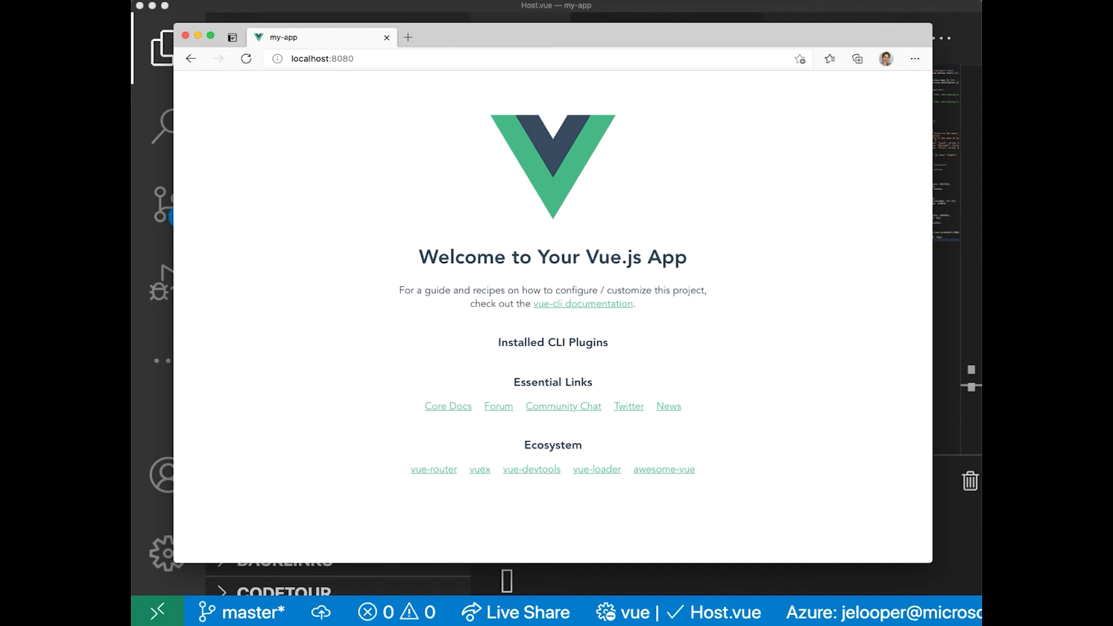
left_click(688, 9)
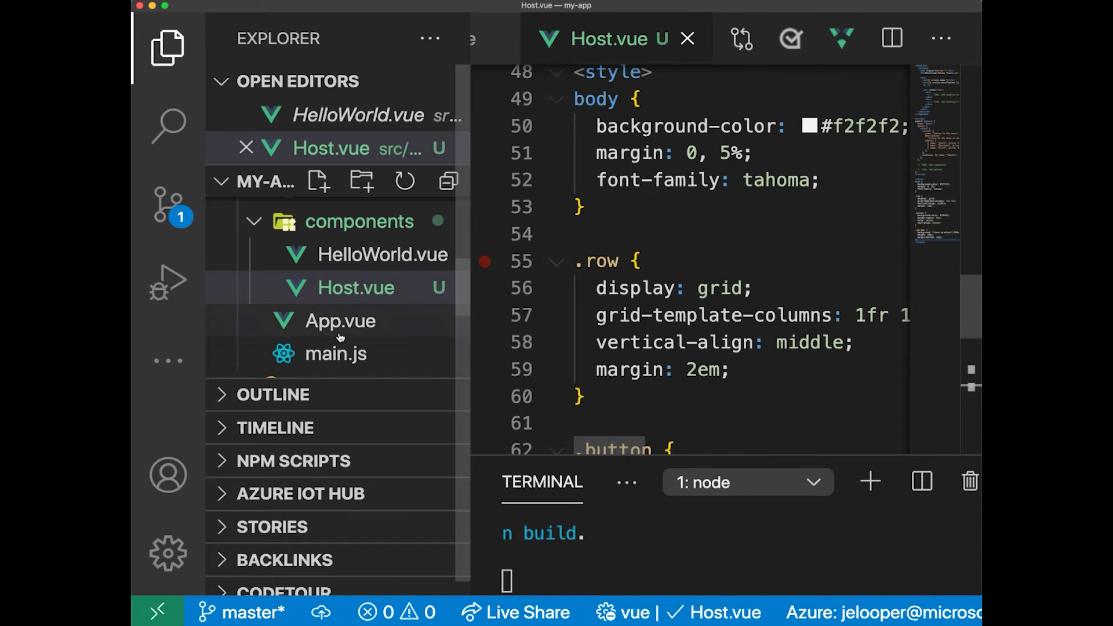
In main.js, import Host from './components/Host.vue' instead of App
left_click(332, 354)
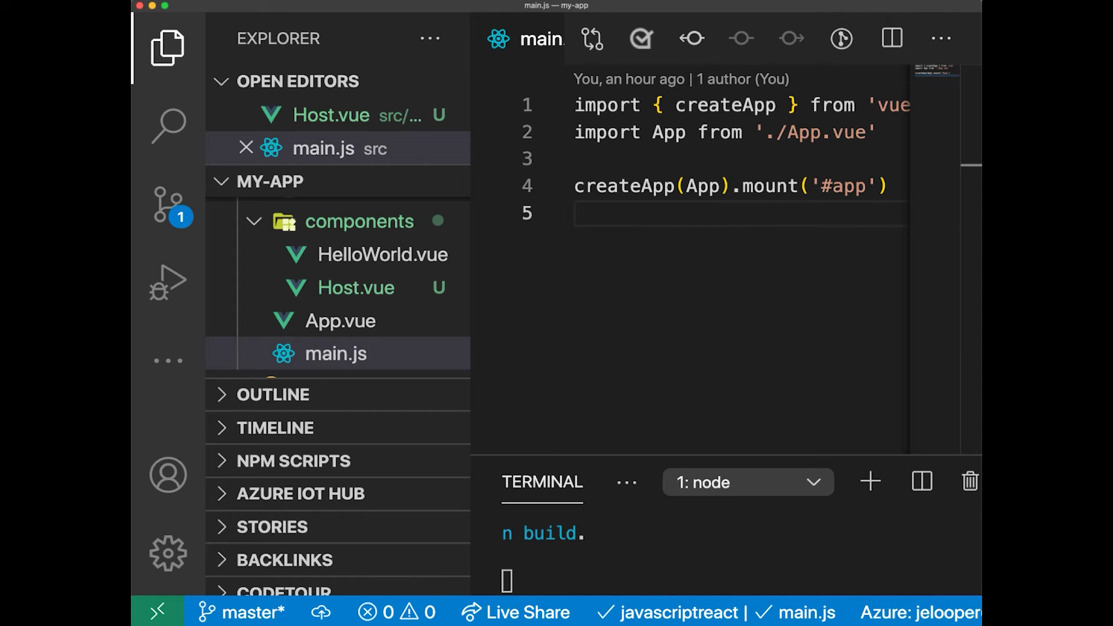
double_click(671, 135)
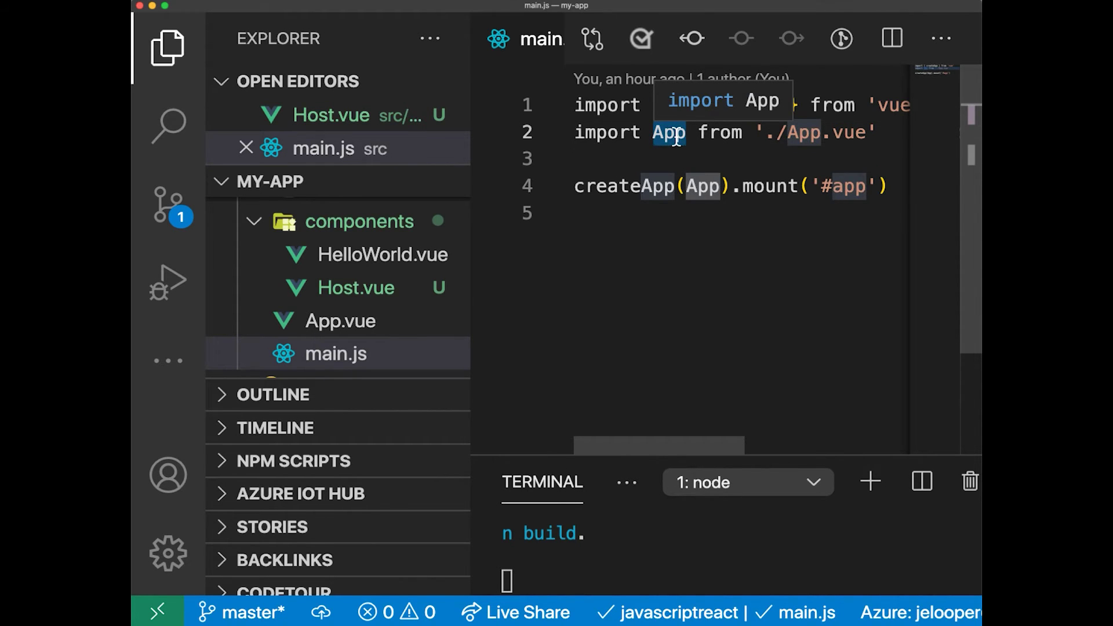
type("Host")
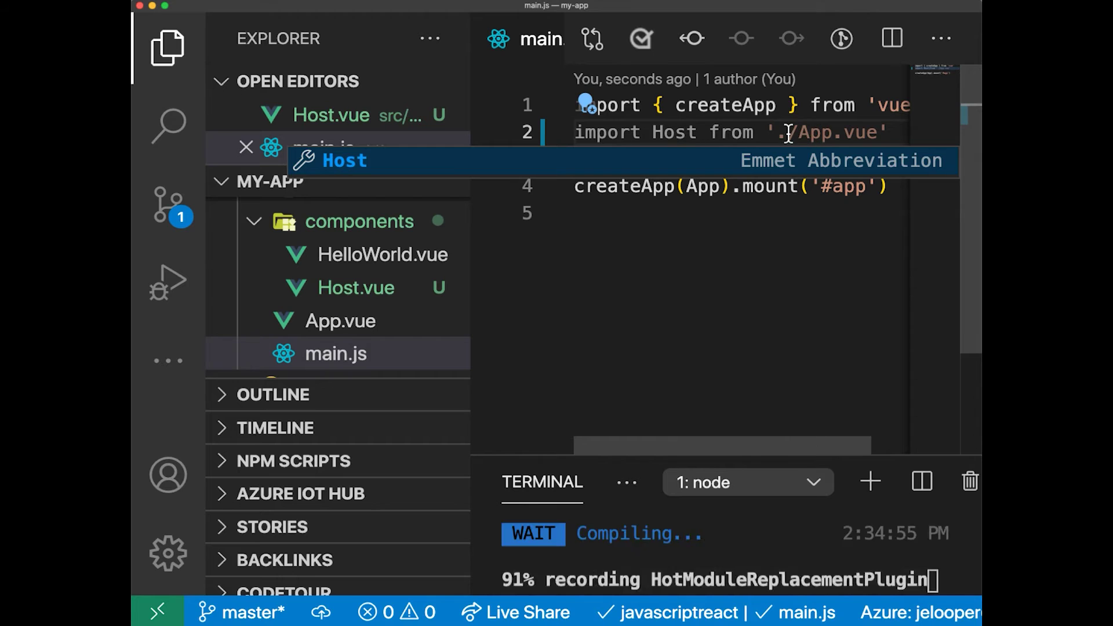
left_click(787, 133)
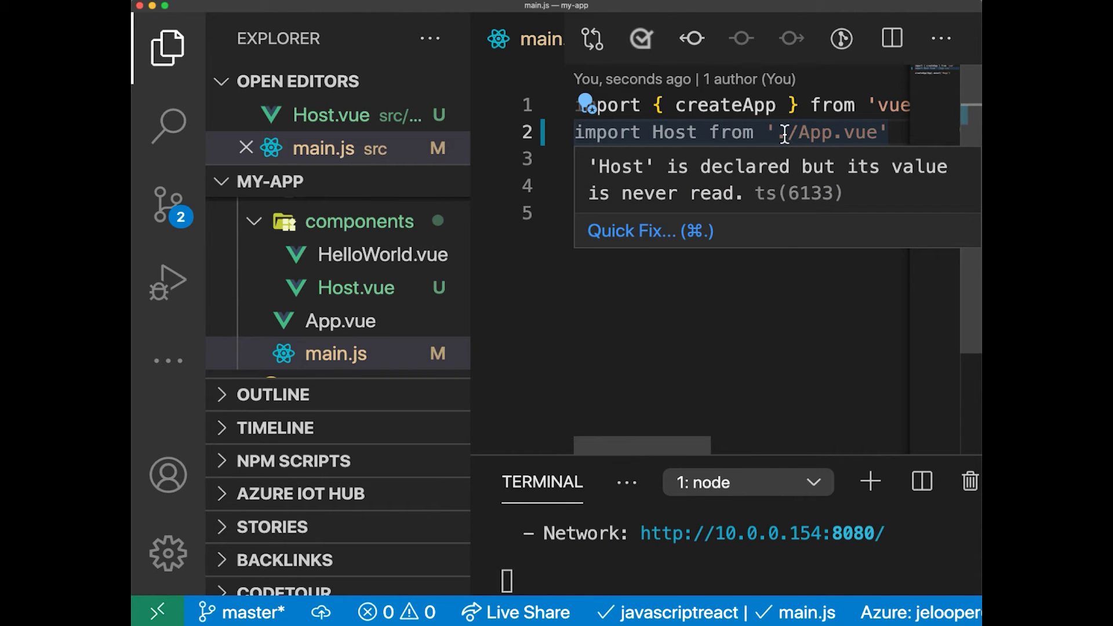
type("components")
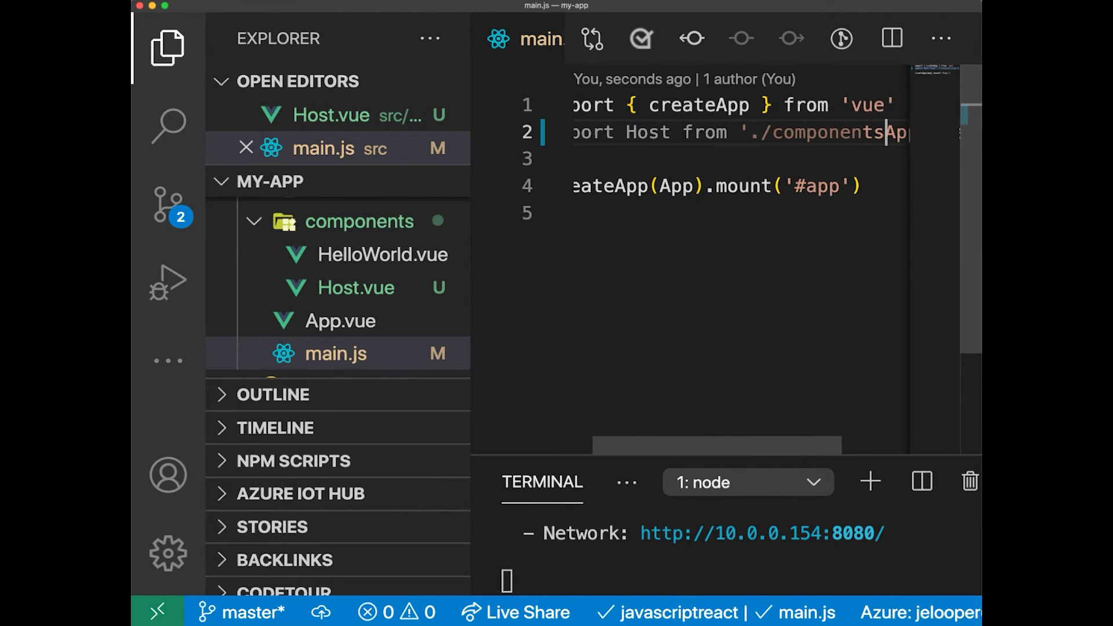
type("/")
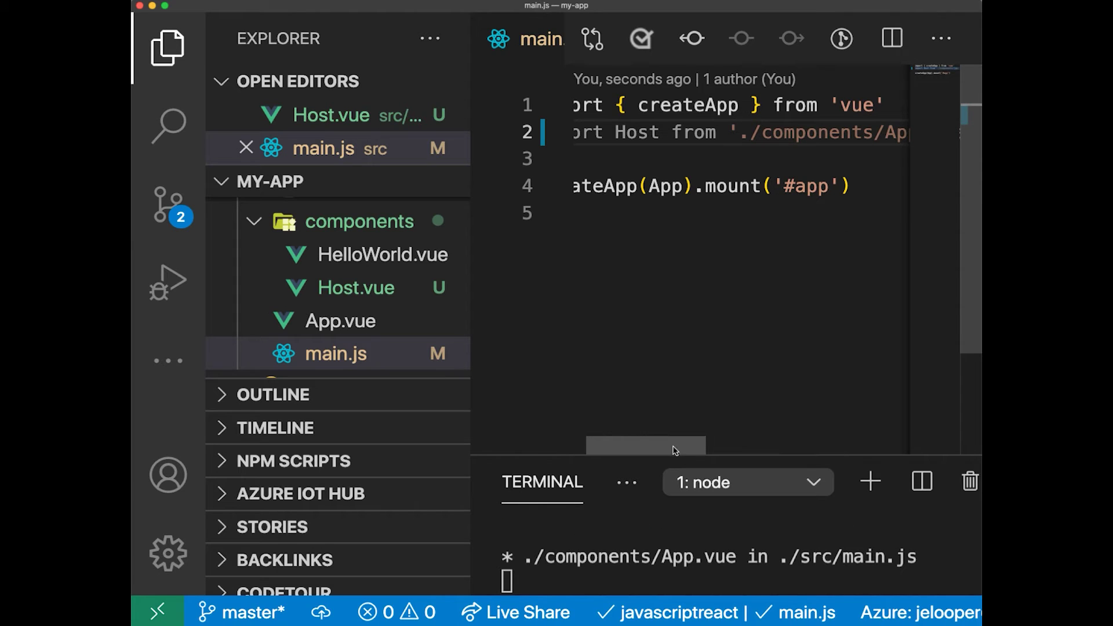
left_click_drag(673, 450, 734, 449)
double_click(708, 132)
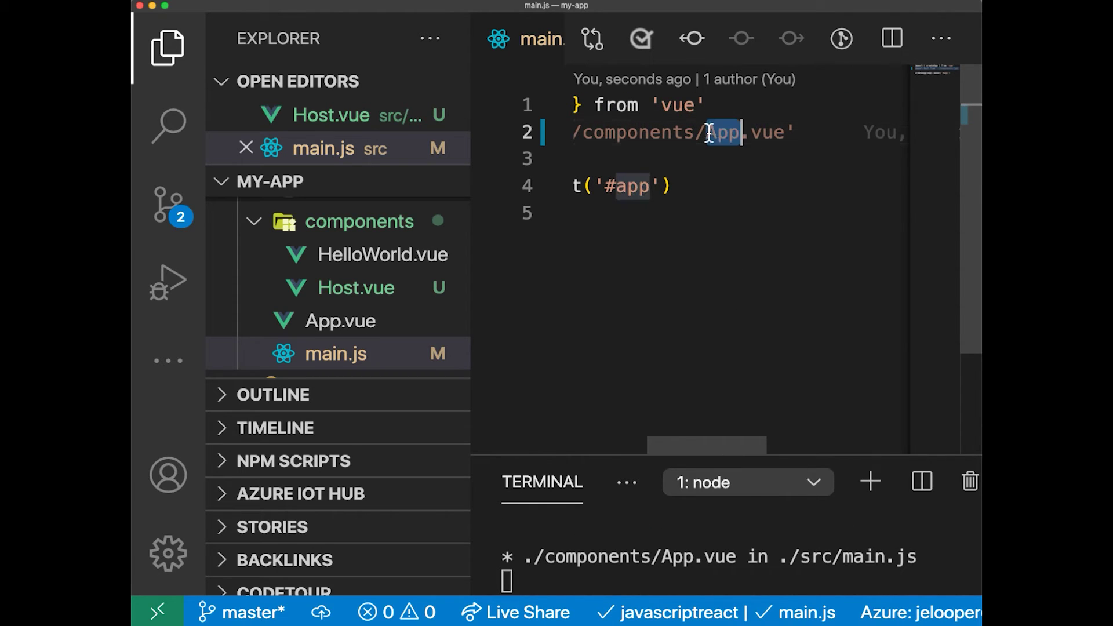
type("Host")
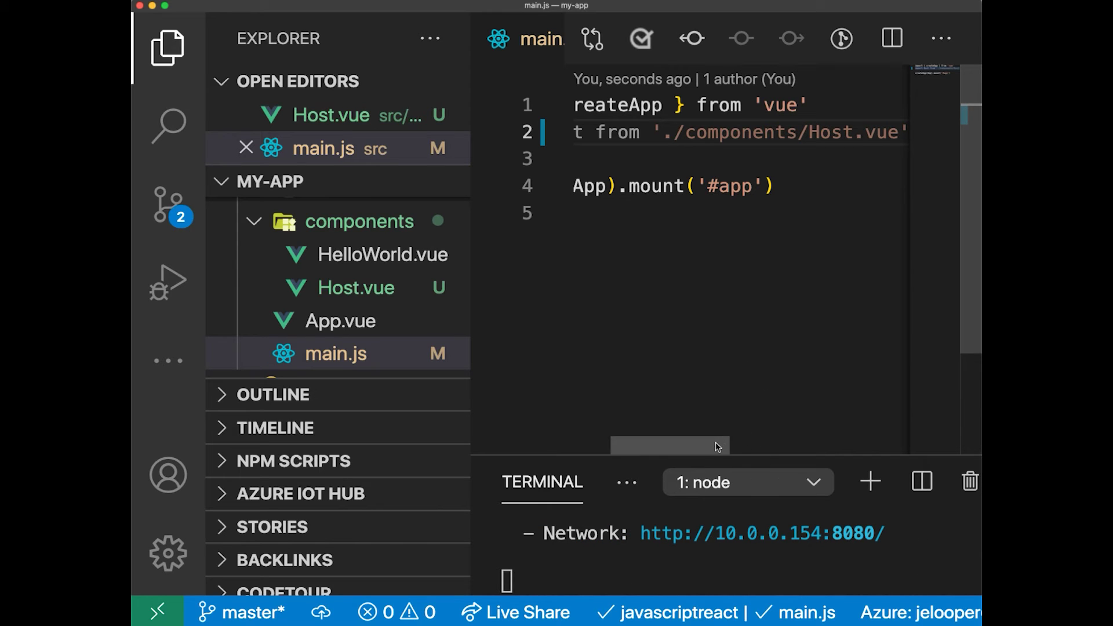
scroll(887, 131, "left", 5)
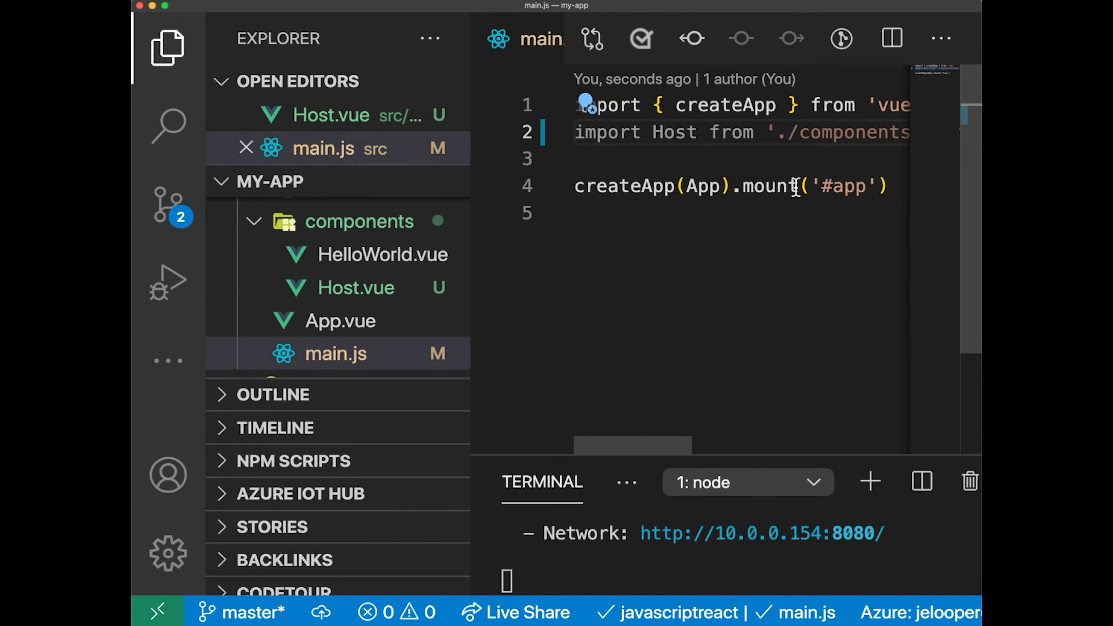
Pass Host instead of App to createApp() and save main.js
double_click(713, 190)
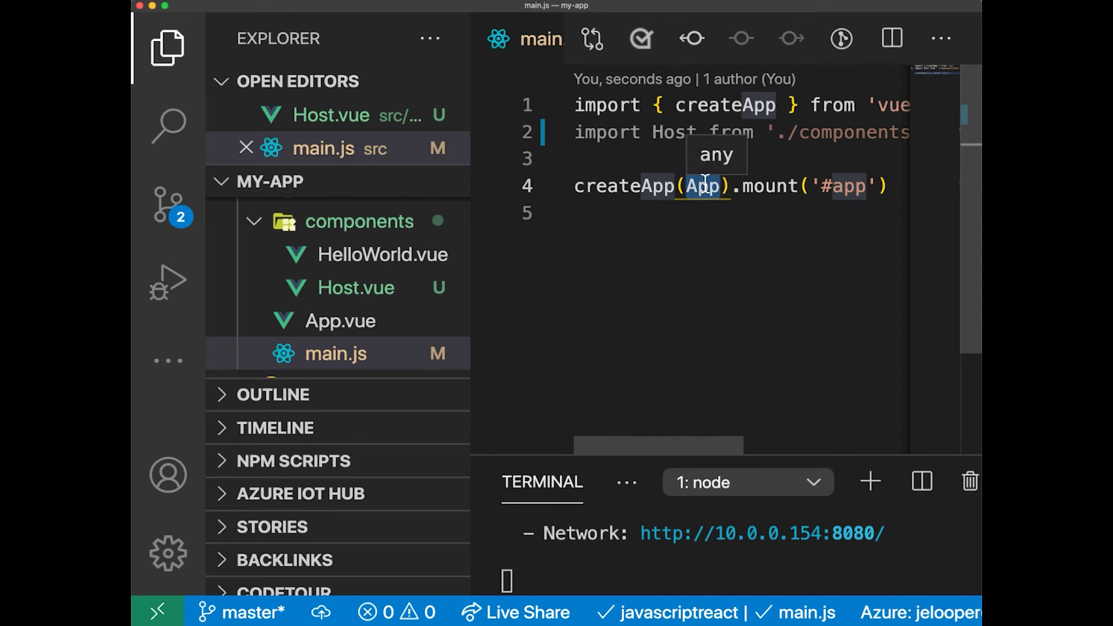
type("Host")
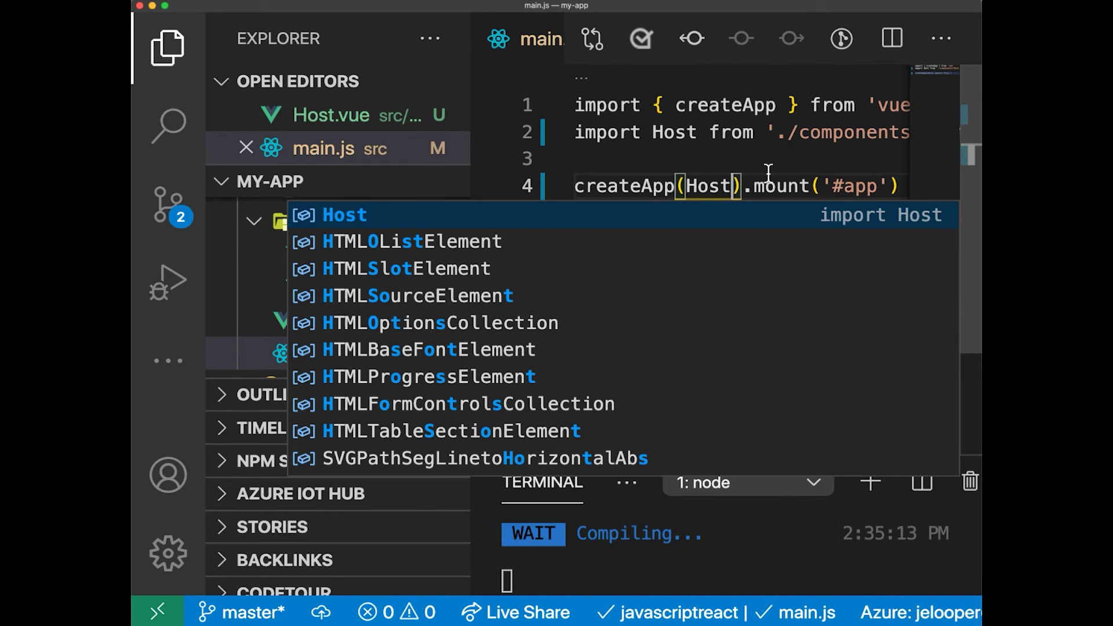
left_click(767, 174)
key("super+s")
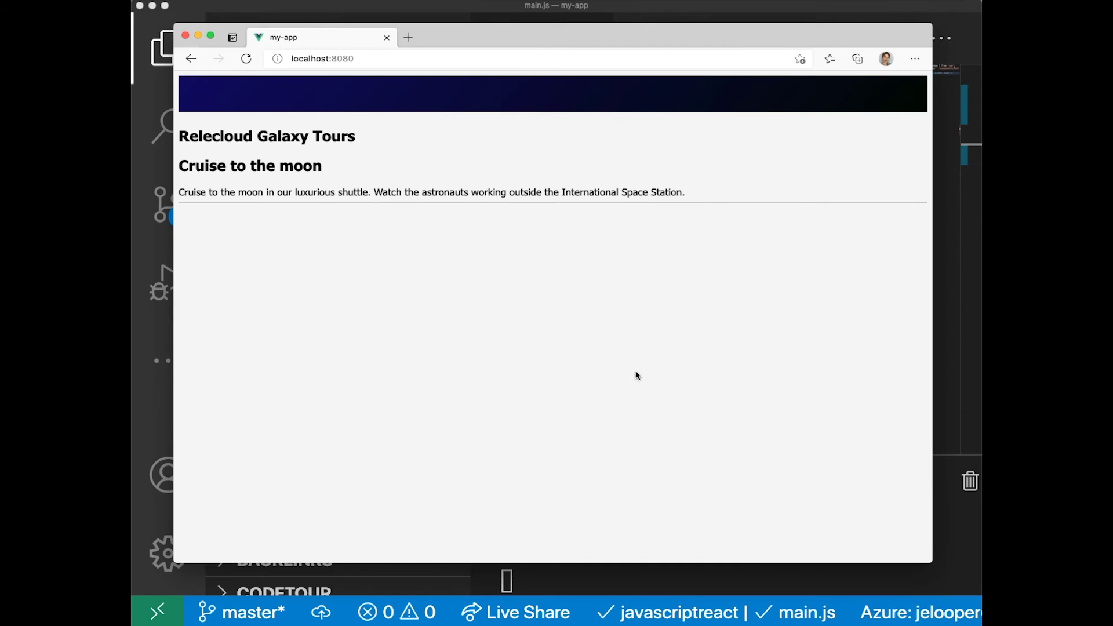
Delete HelloWorld.vue from the components folder
left_click(665, 9)
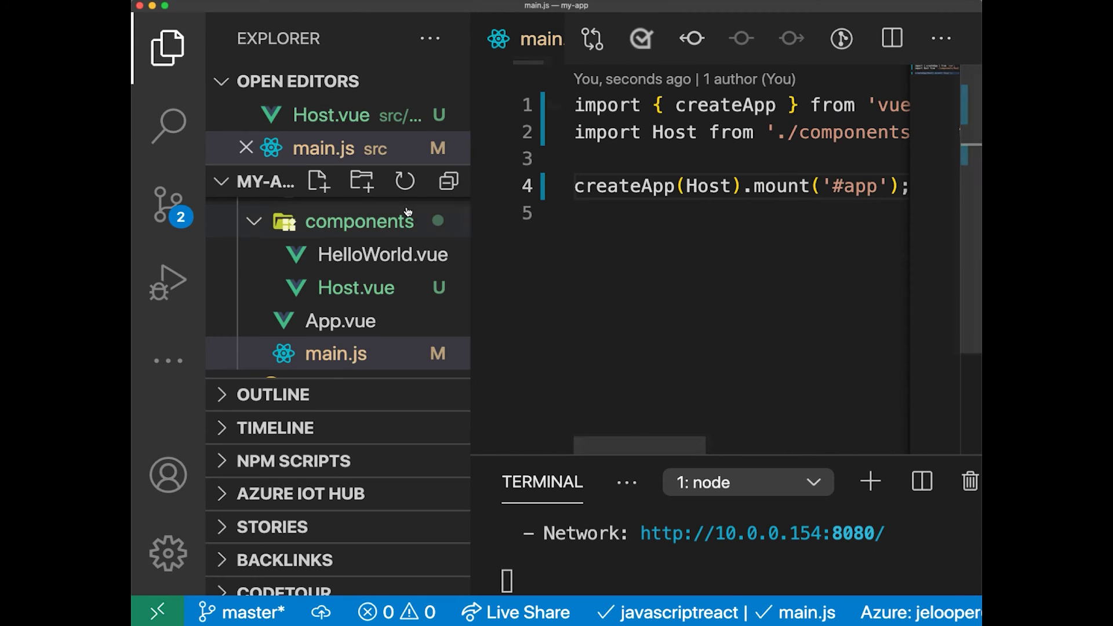
left_click(339, 258)
right_click(335, 291)
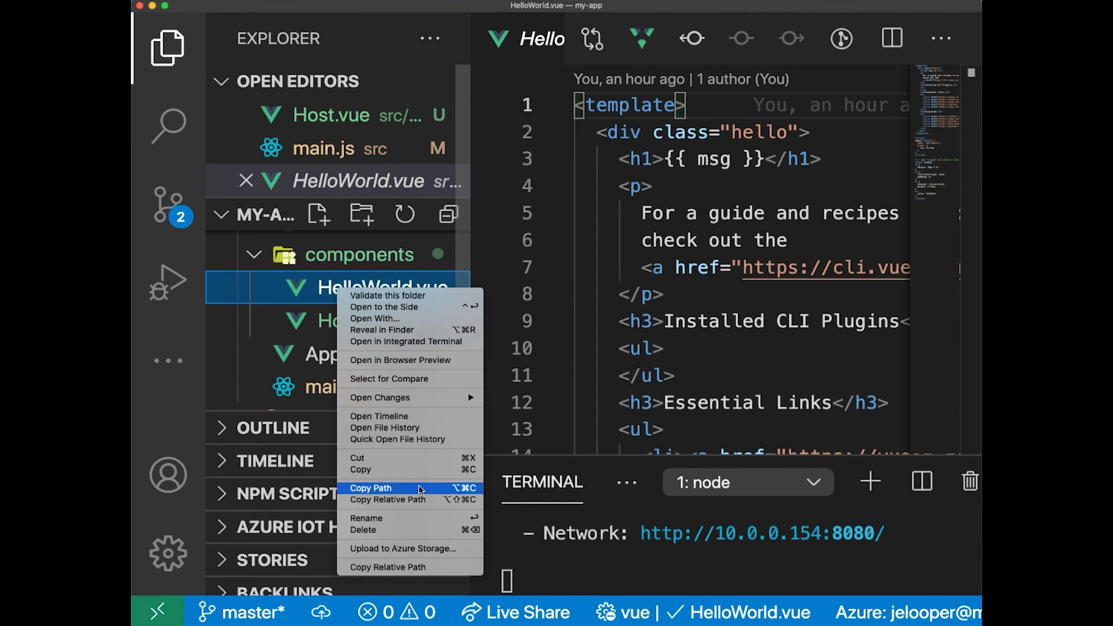
left_click(426, 528)
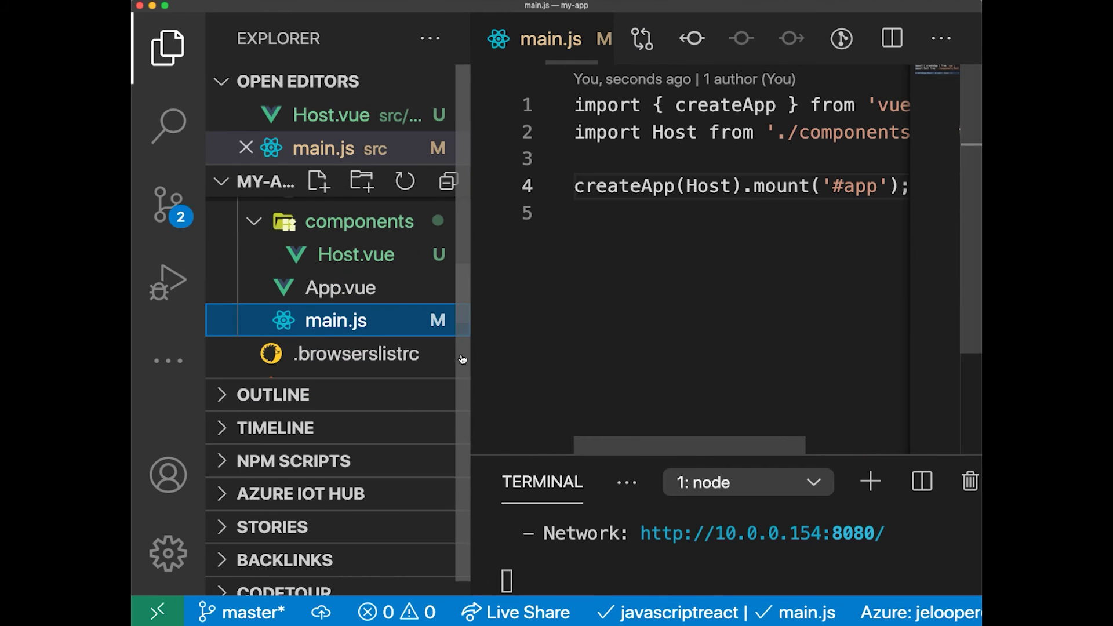
Delete App.vue from the src folder
left_click(351, 289)
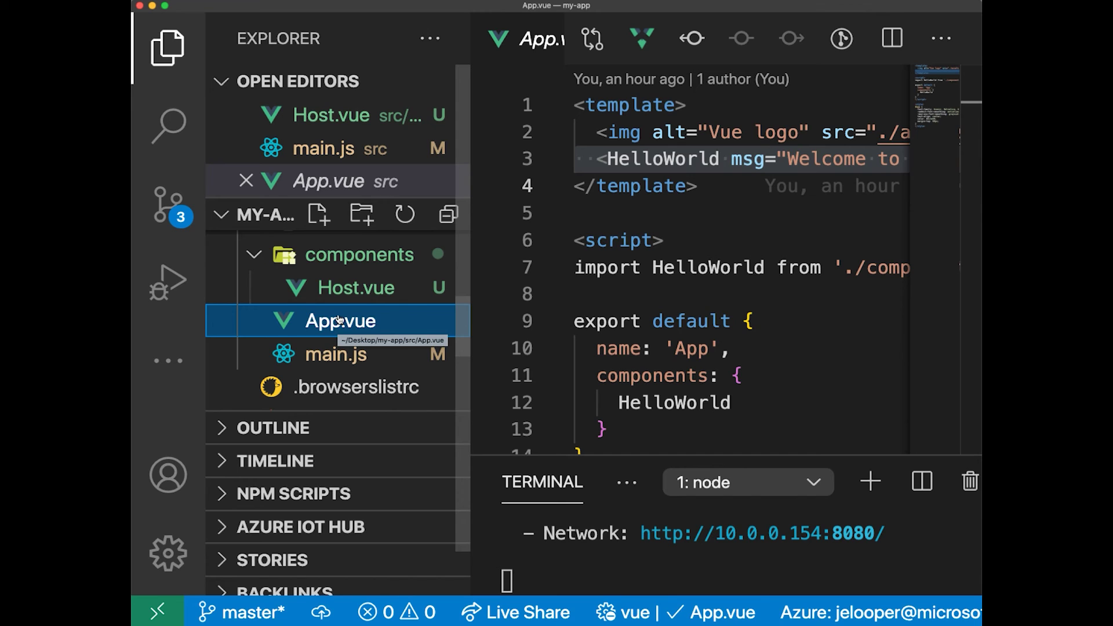
right_click(339, 320)
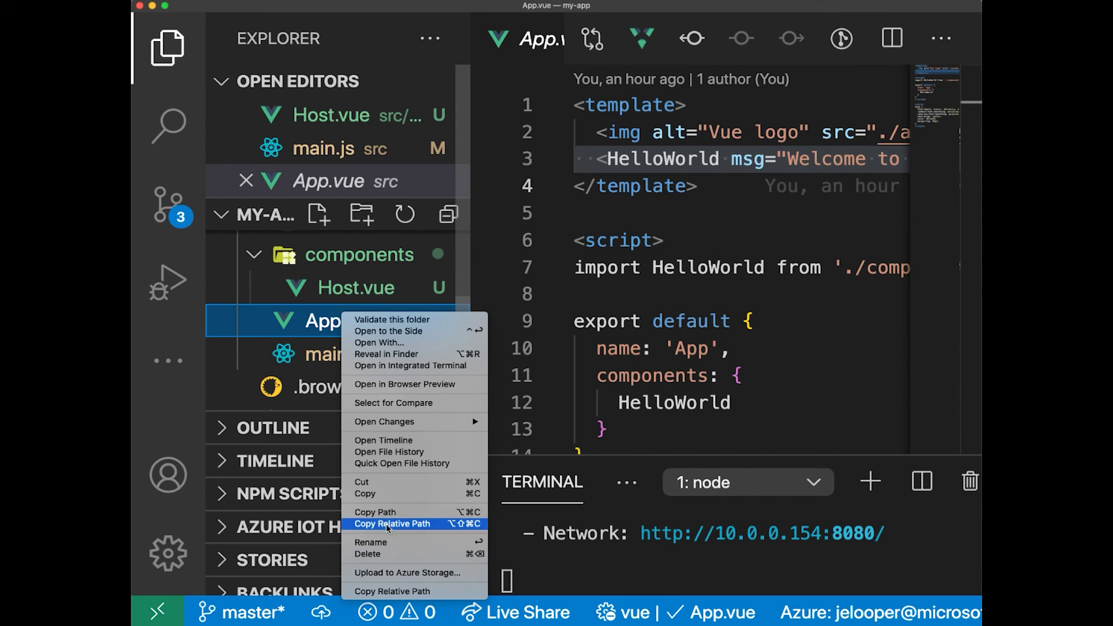
left_click(383, 554)
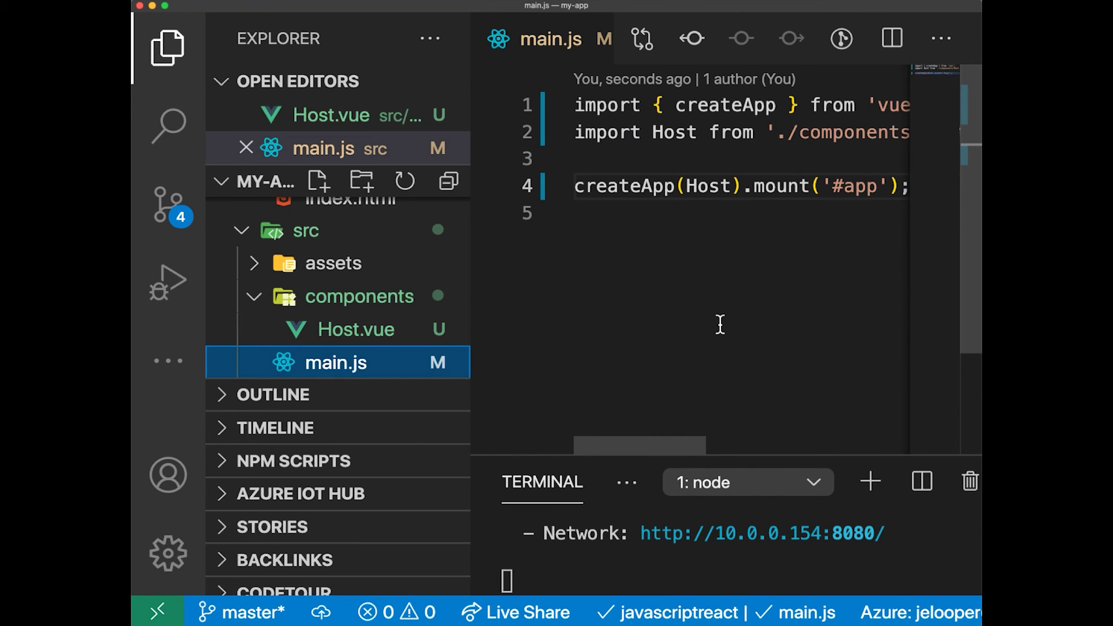